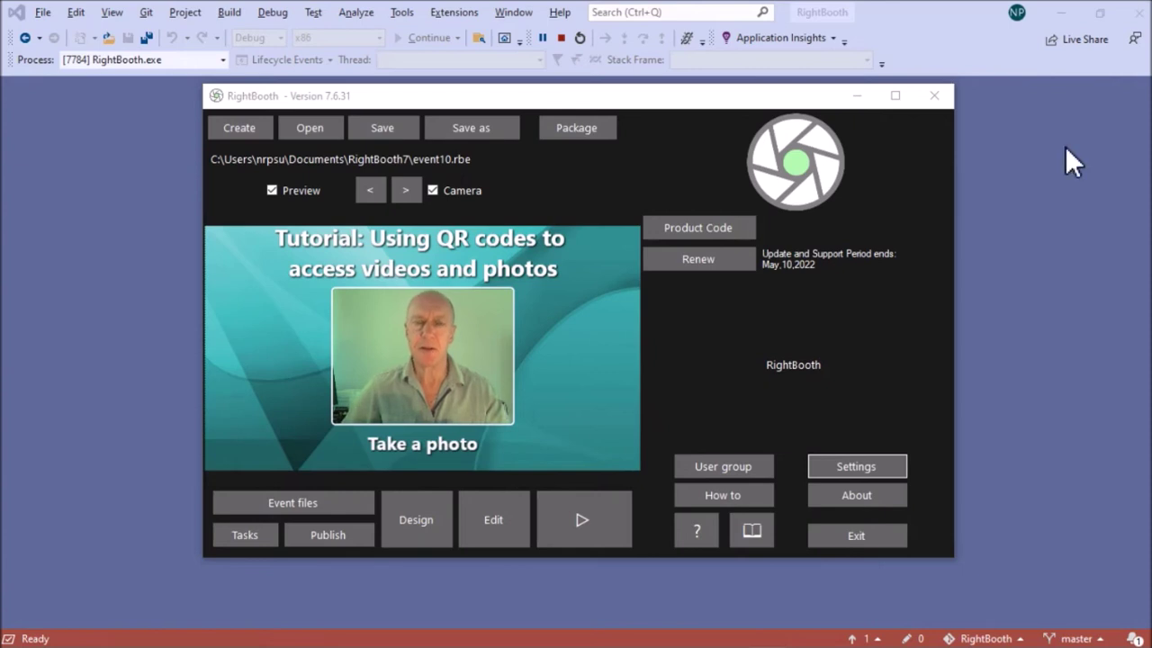
- Open the FTP section of the social media settings
left_click(877, 466)
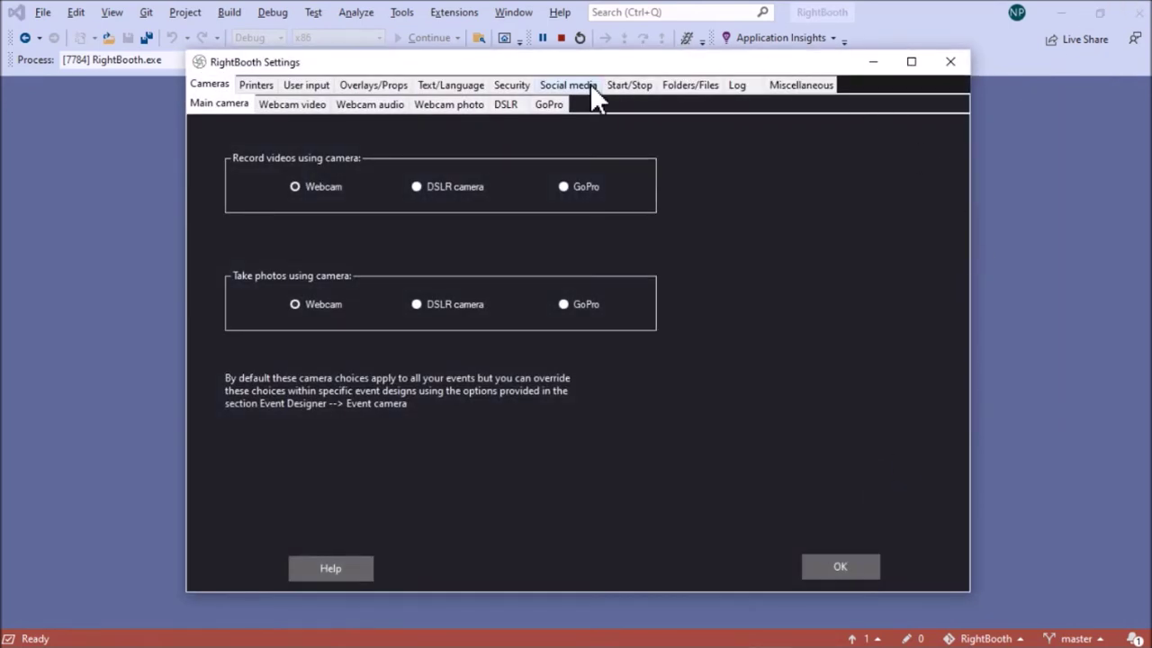
left_click(591, 84)
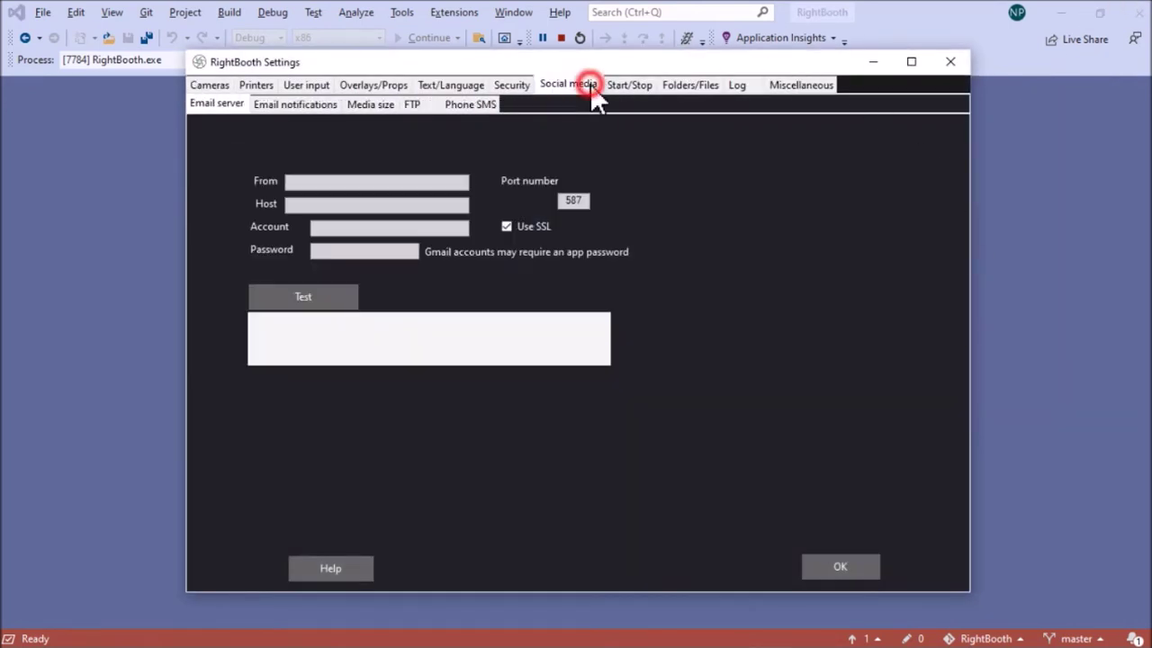
left_click(412, 105)
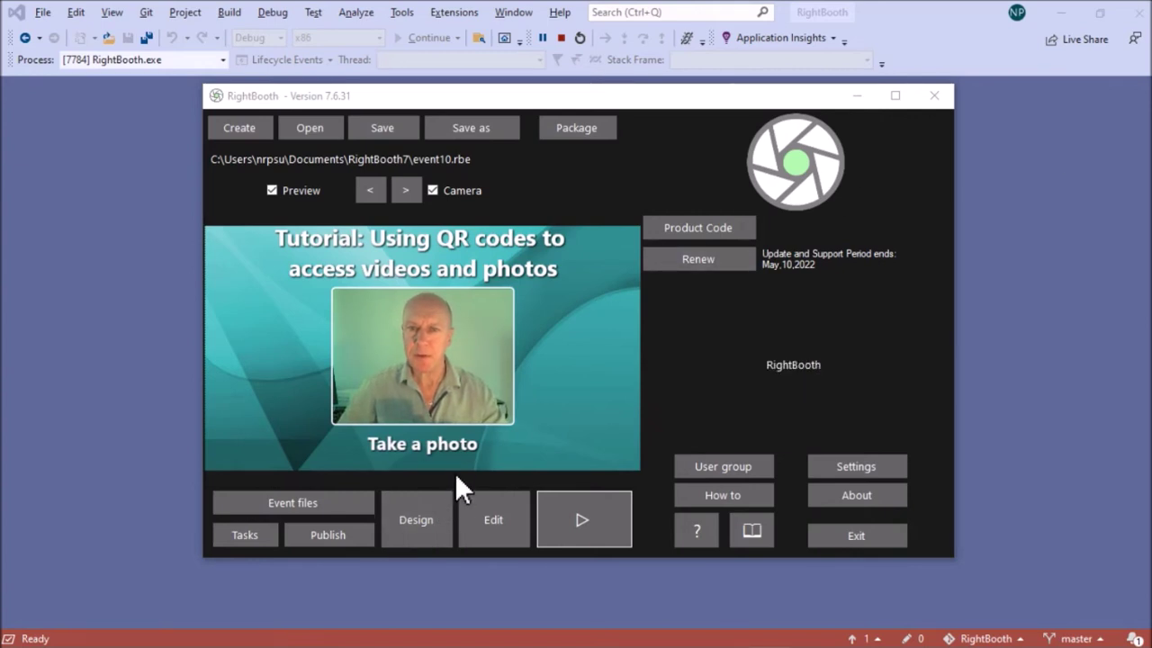
- Enable event-specific file copy actions in the event10 design and add the FTP folder event050921
left_click(414, 522)
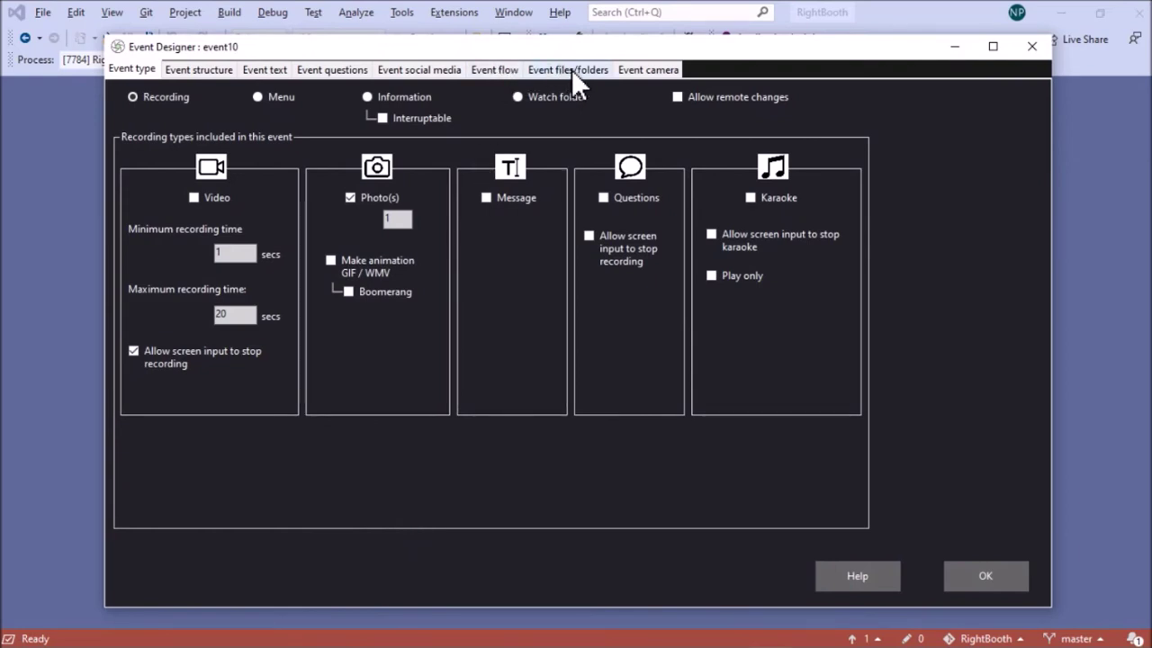
left_click(578, 72)
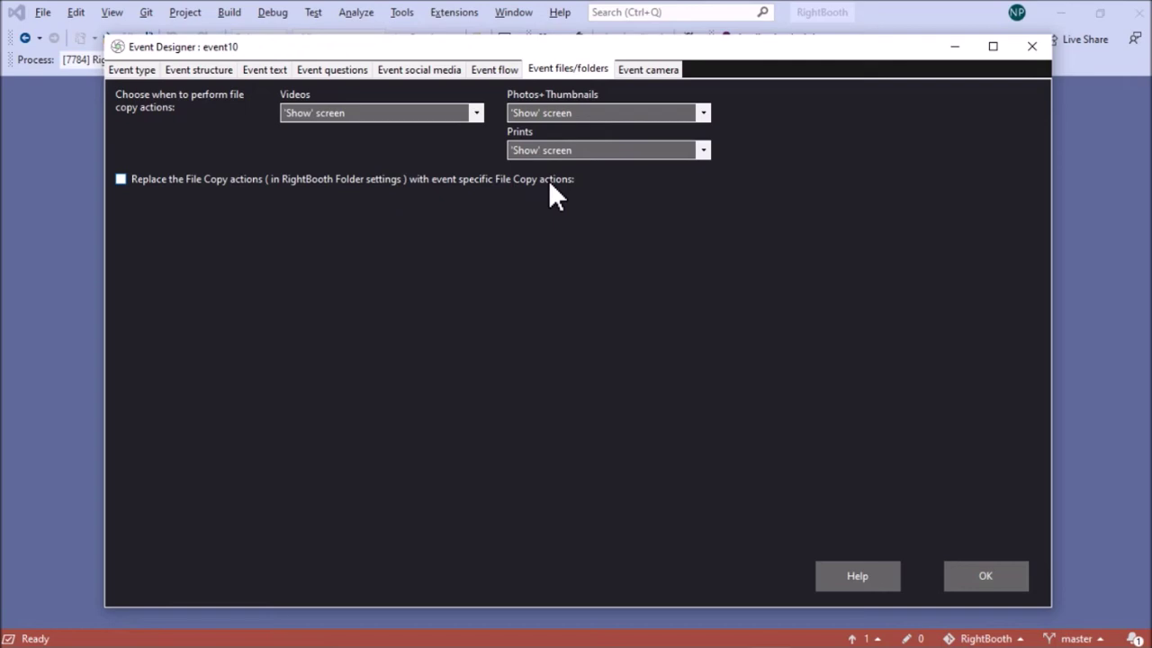
left_click(120, 179)
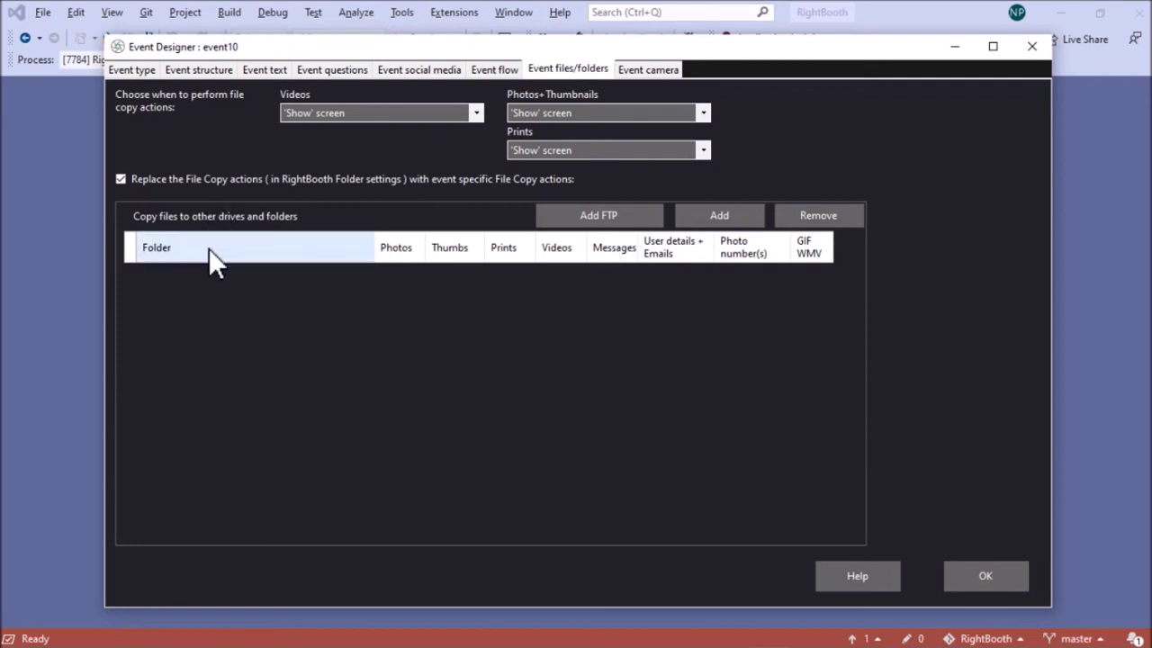
left_click(621, 217)
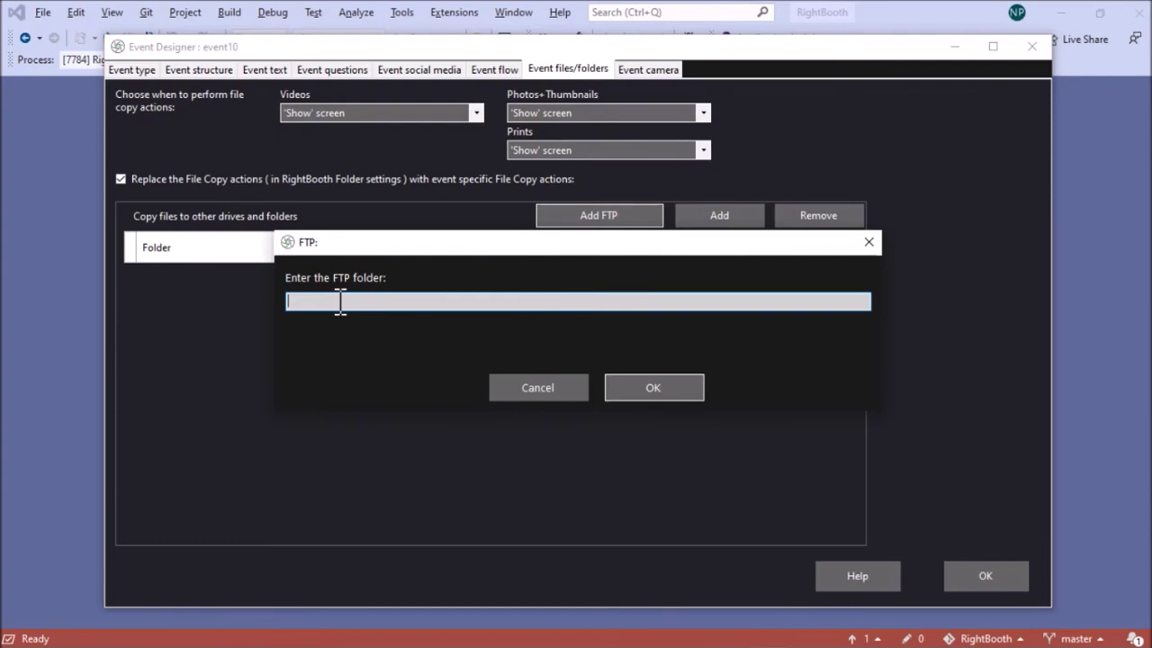
type("event050921")
left_click(622, 390)
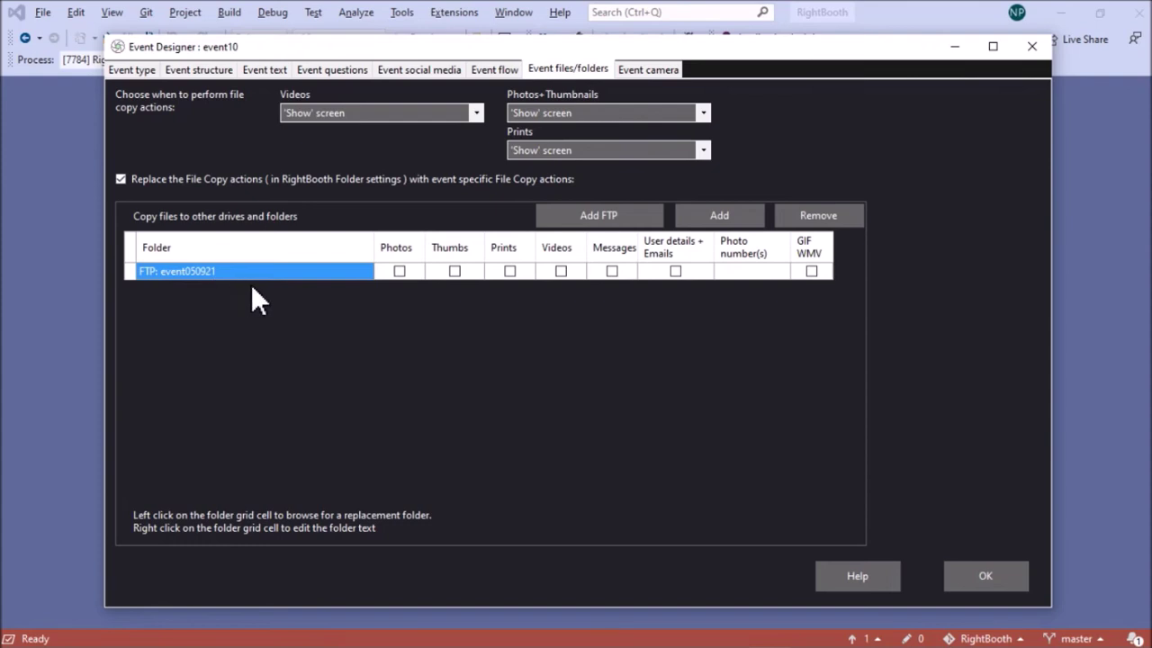
- Enable copying of photos to the event050921 FTP folder and accept the event design
left_click(397, 272)
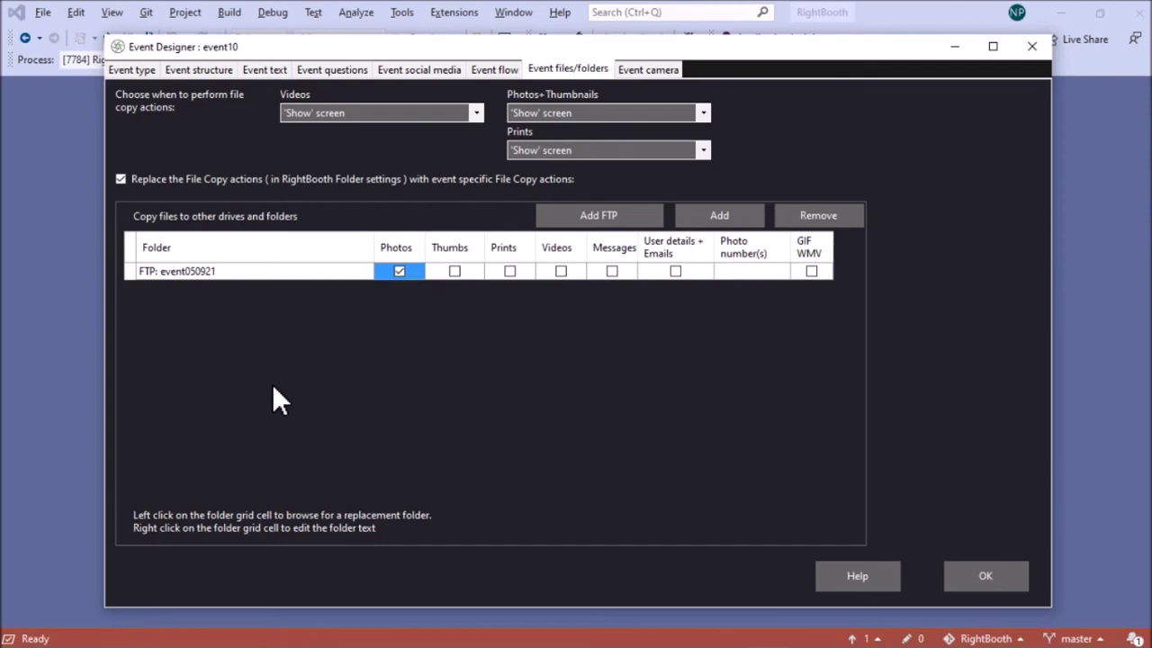
left_click(562, 271)
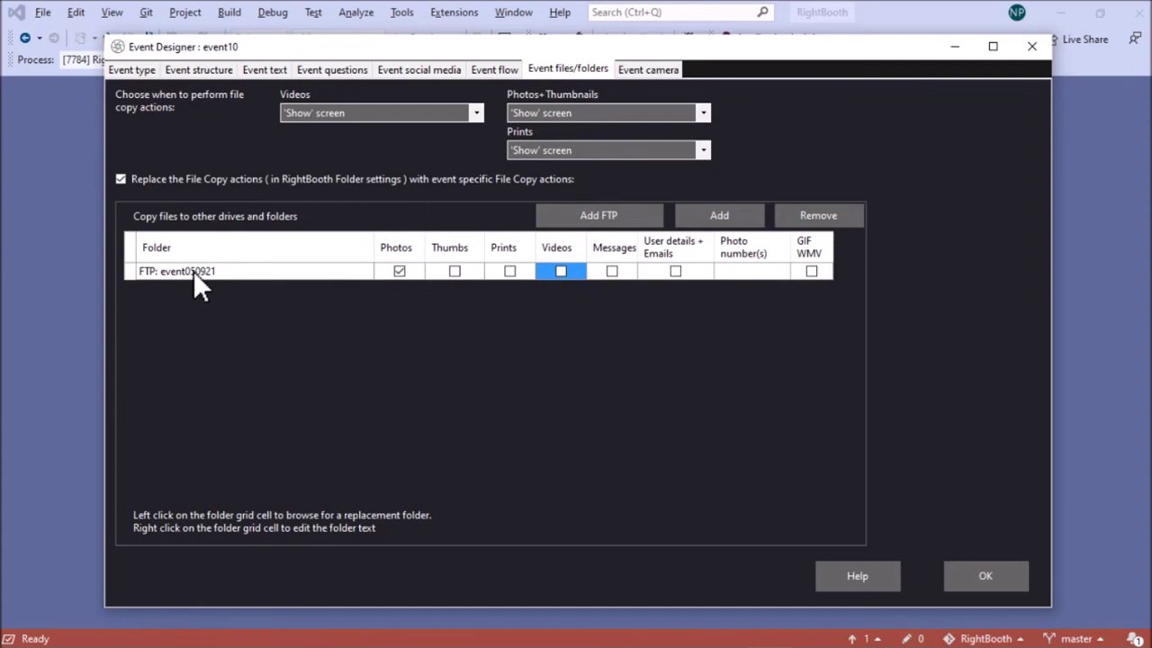
left_click(1015, 581)
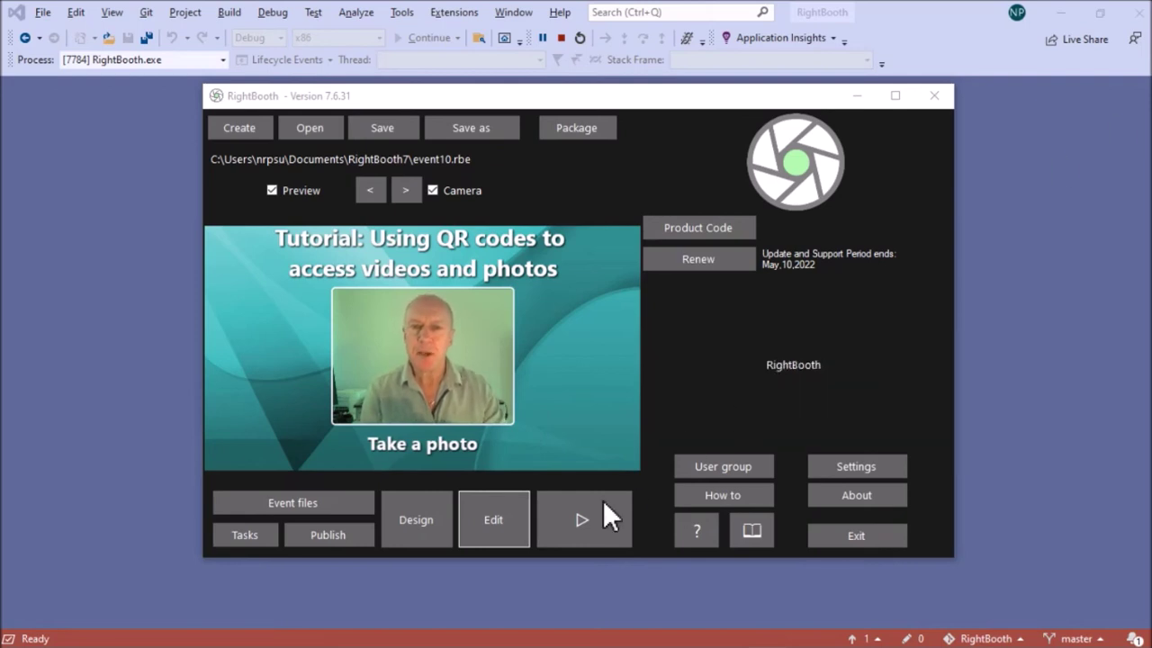
- Open the event's screens for editing and delete the existing QR code from the Show photo screen
left_click(492, 520)
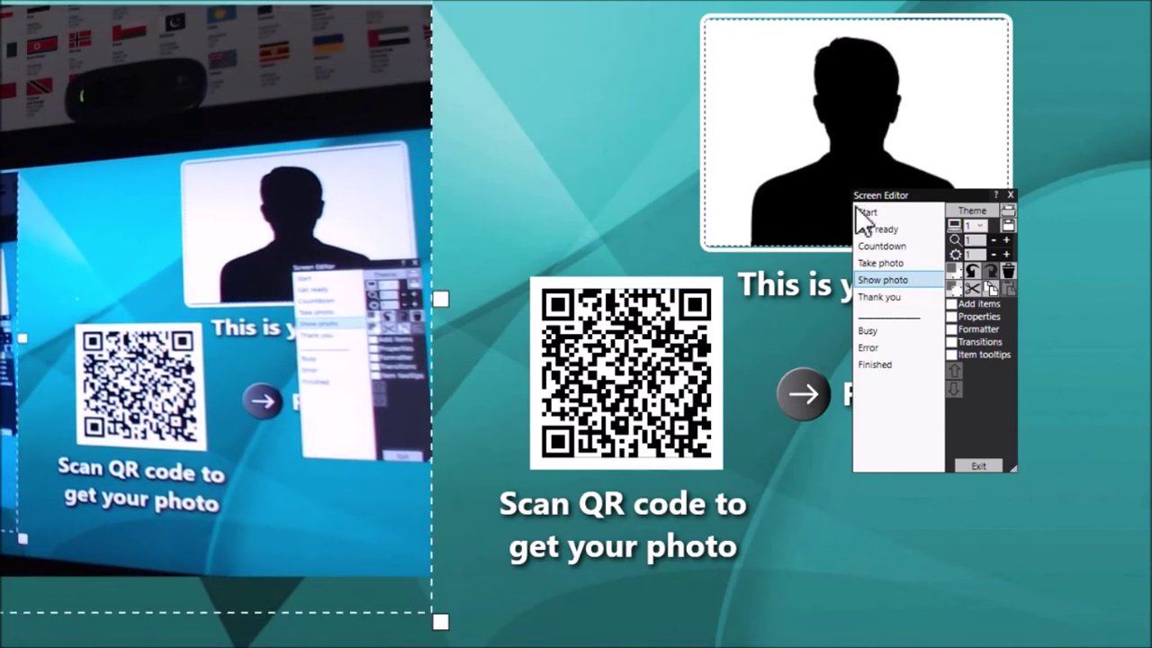
left_click_drag(656, 350, 630, 355)
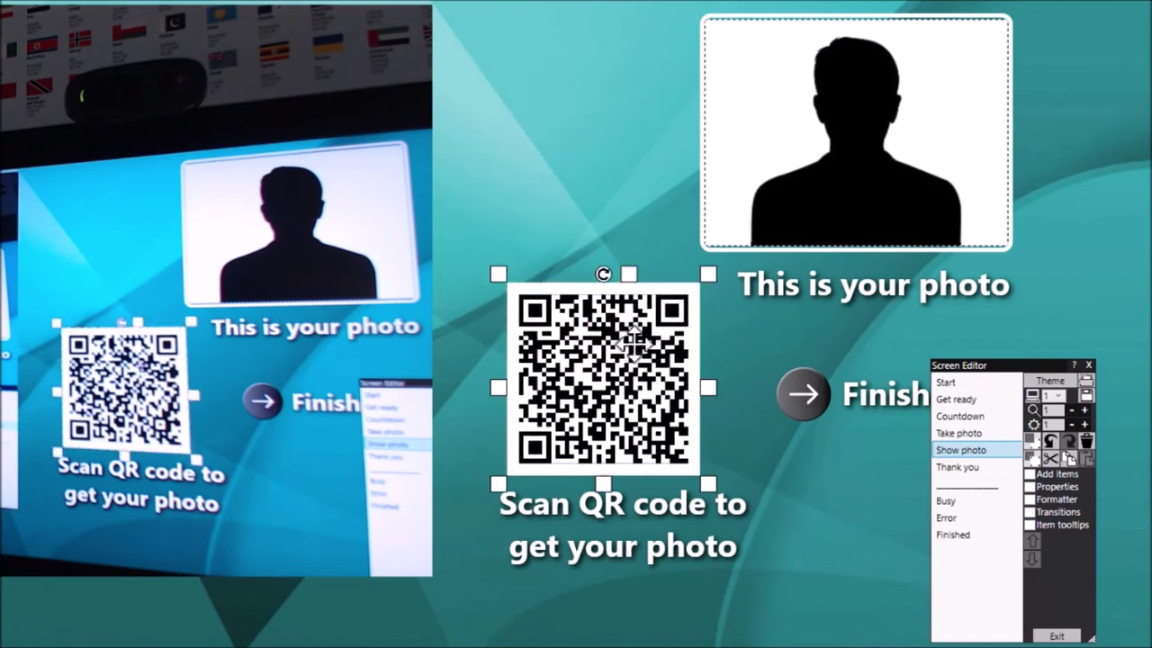
left_click(1086, 441)
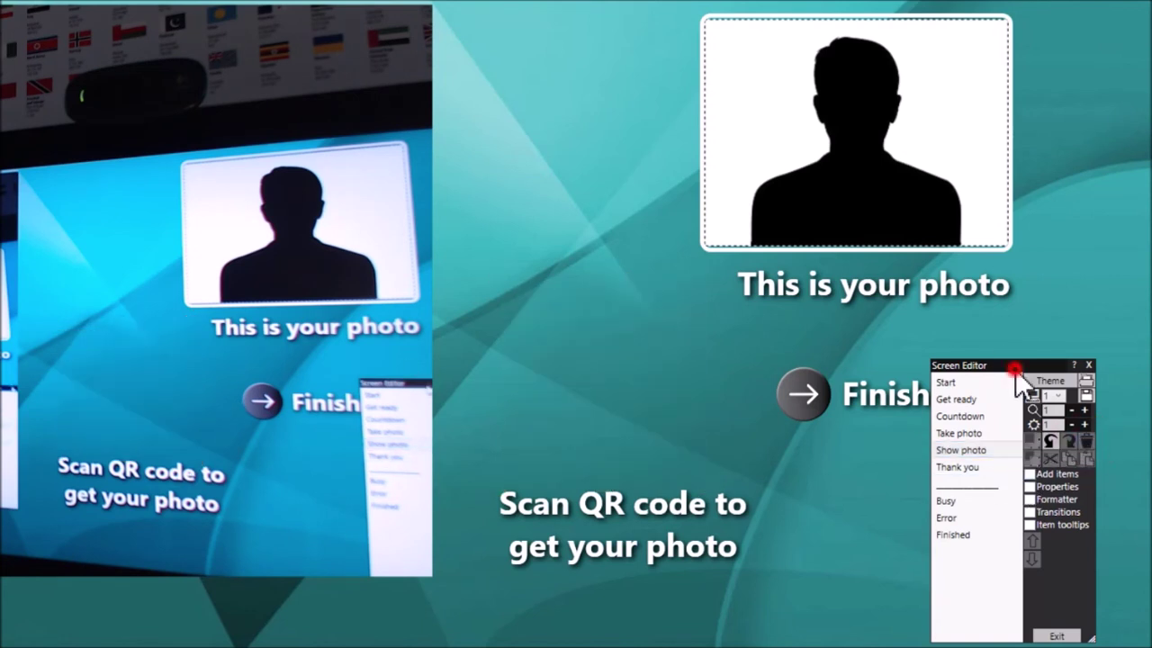
left_click_drag(1015, 371, 1003, 202)
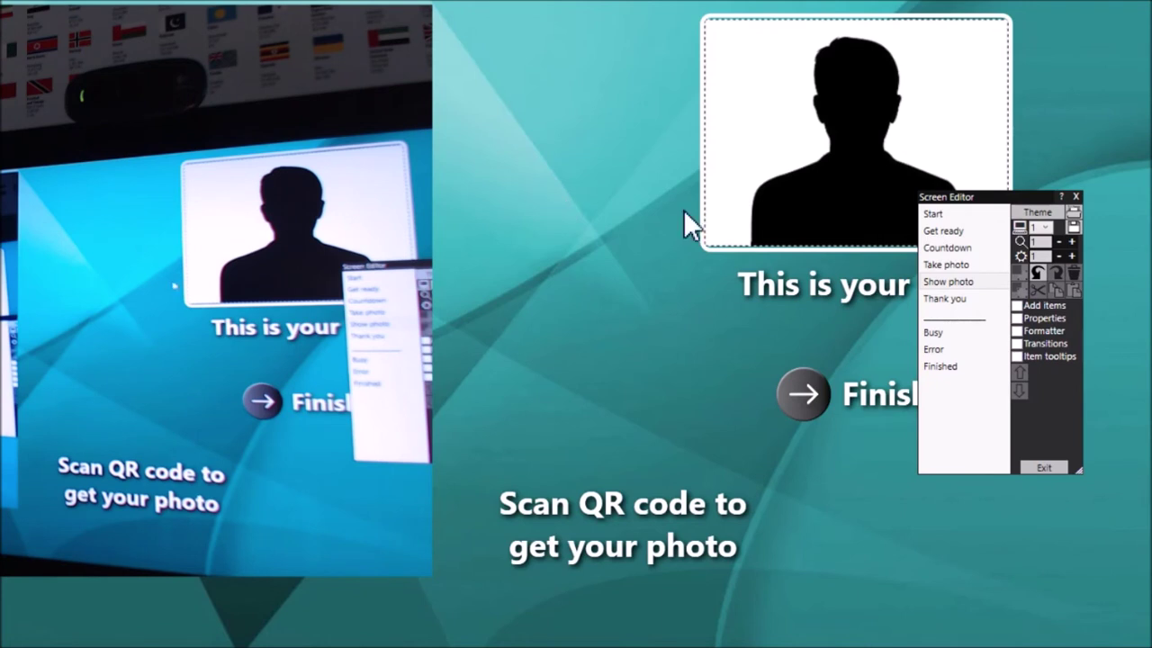
left_click(1054, 306)
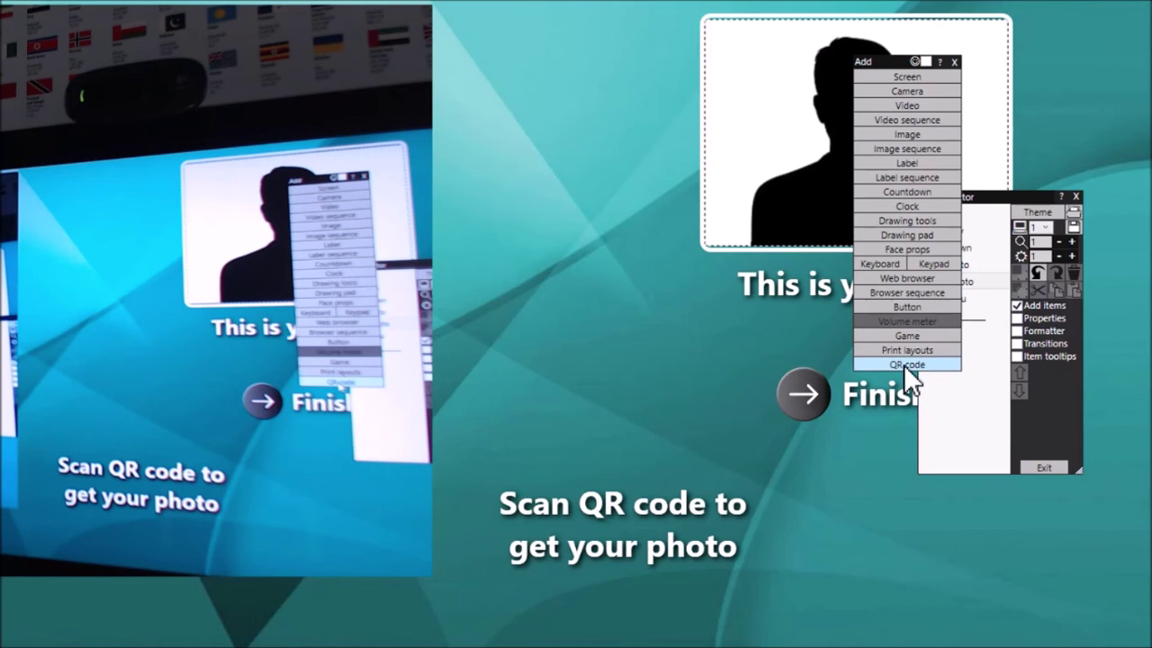
left_click(905, 364)
left_click_drag(483, 243, 507, 240)
left_click(388, 290)
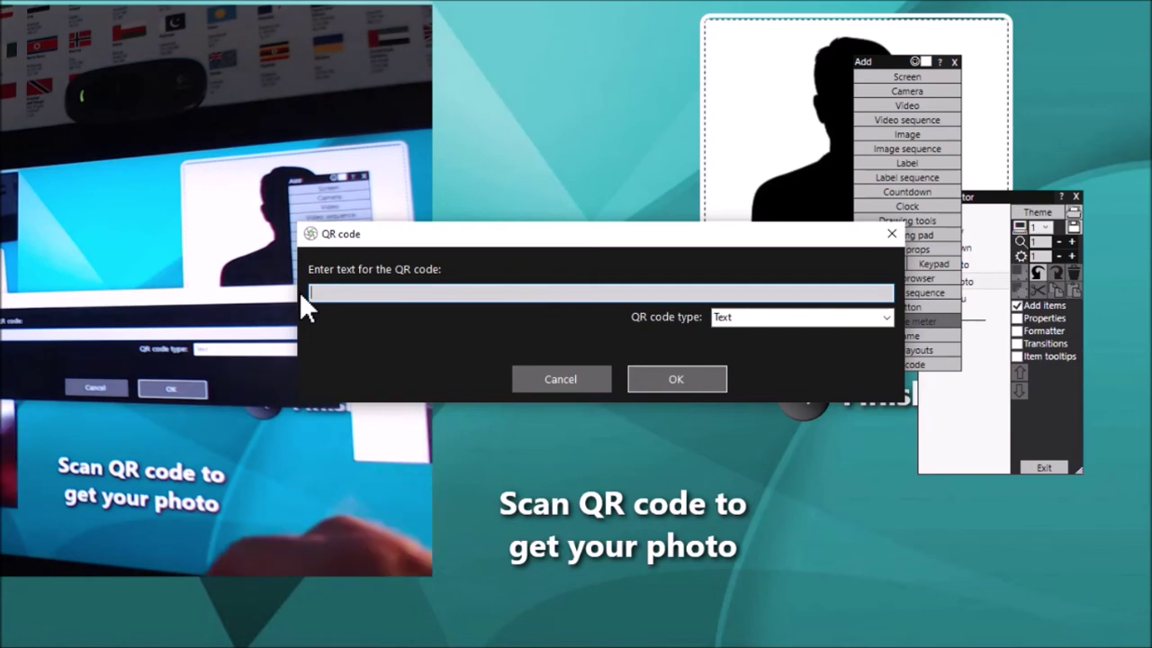
type("https")
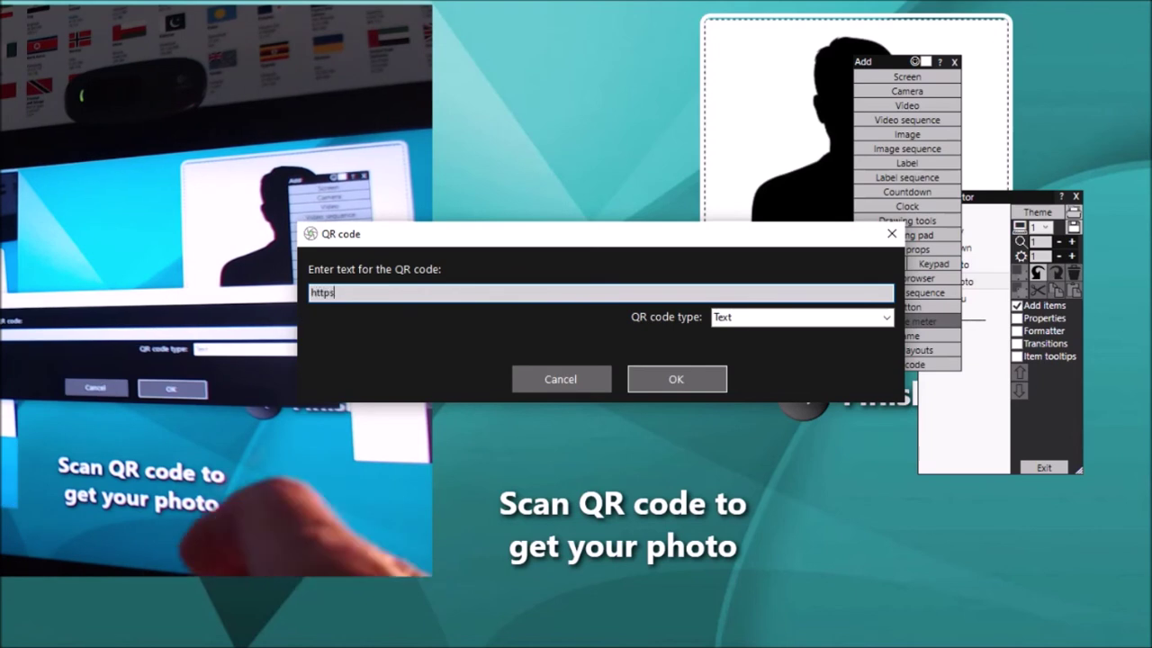
type("://")
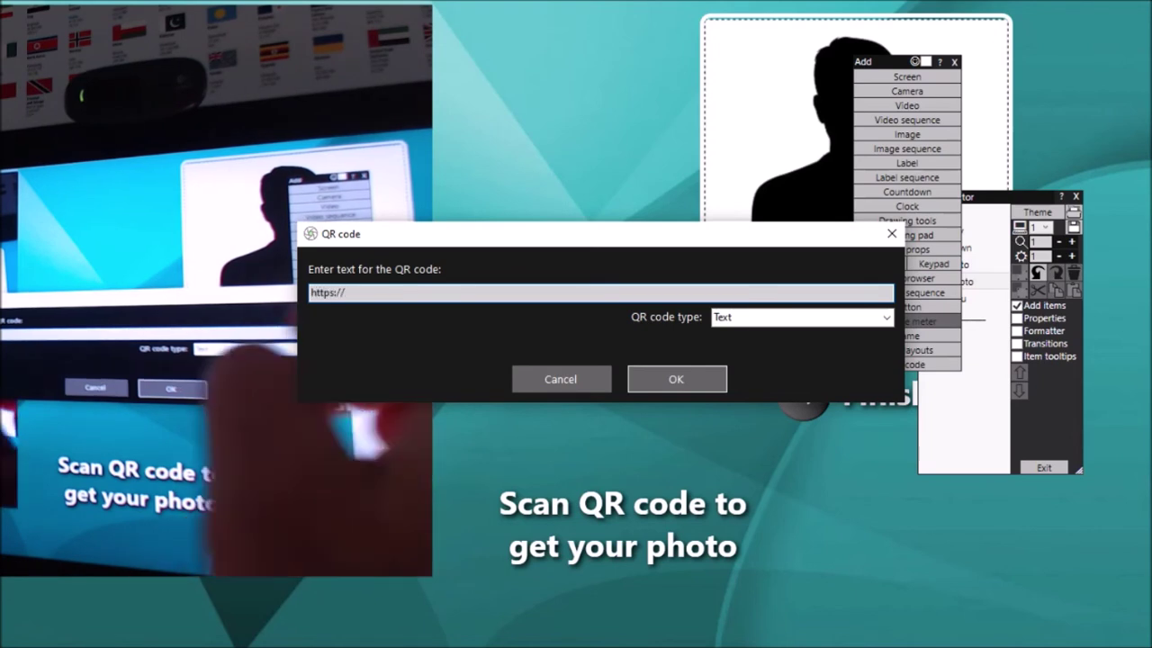
type("www")
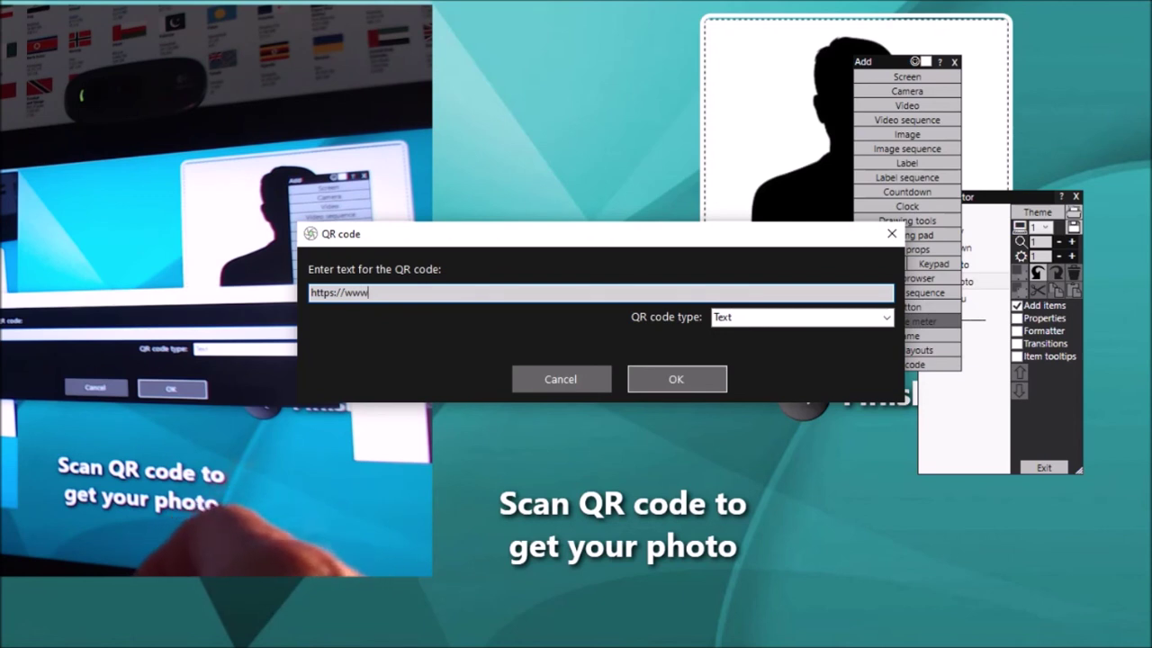
type(".aire")
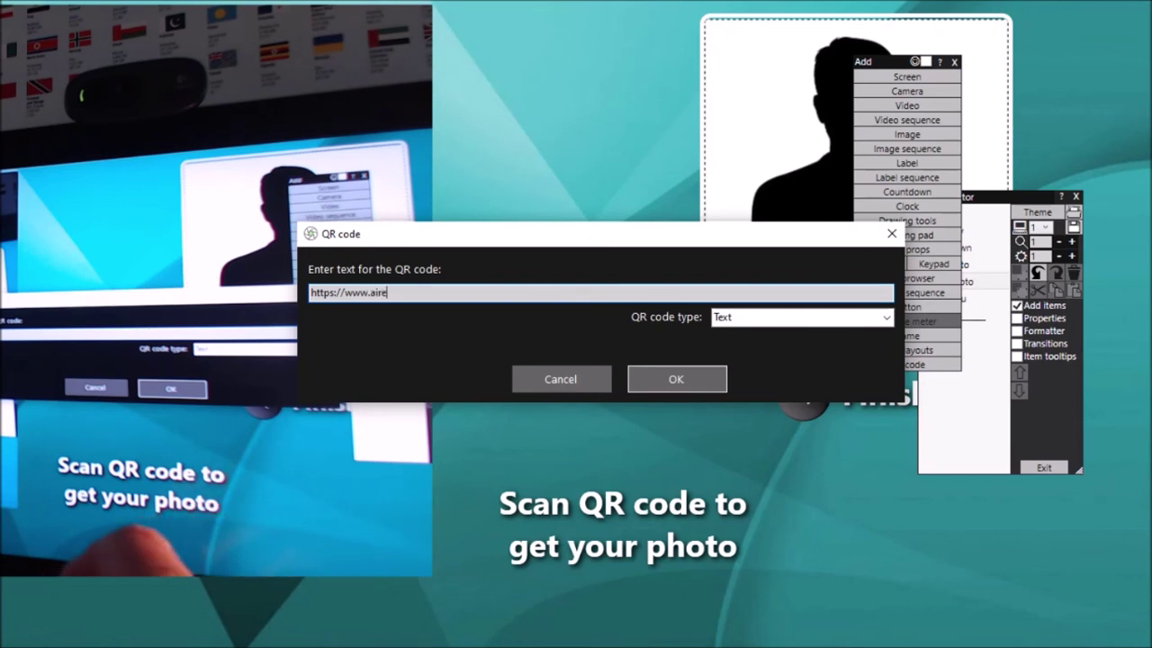
type("valleysof")
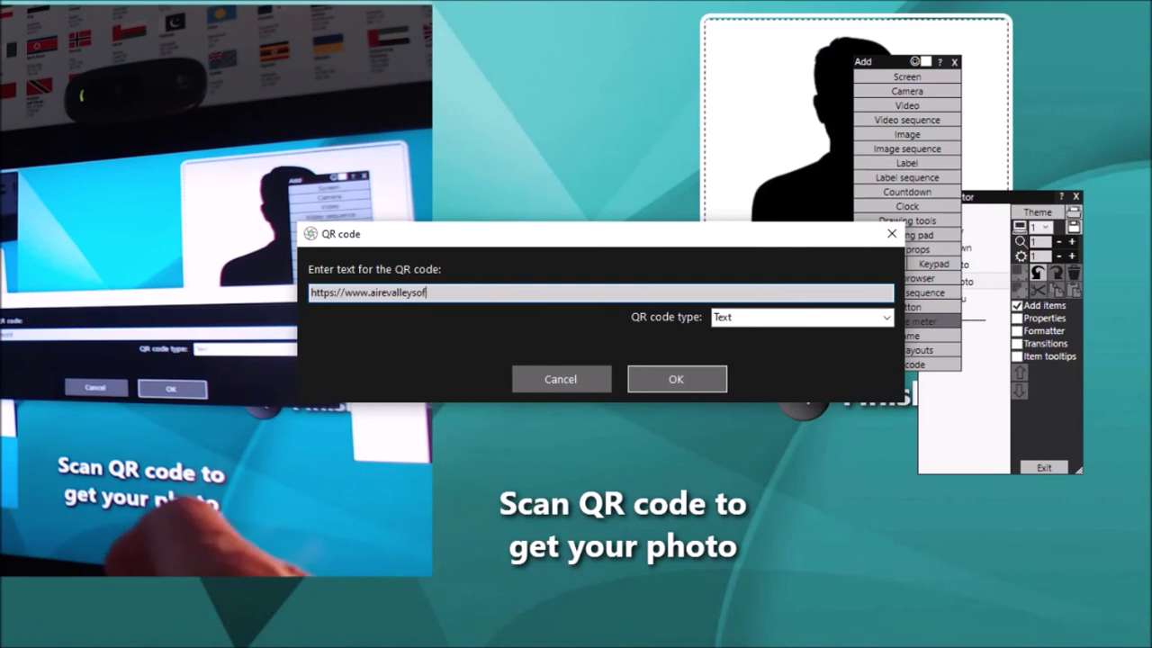
type("tware.com")
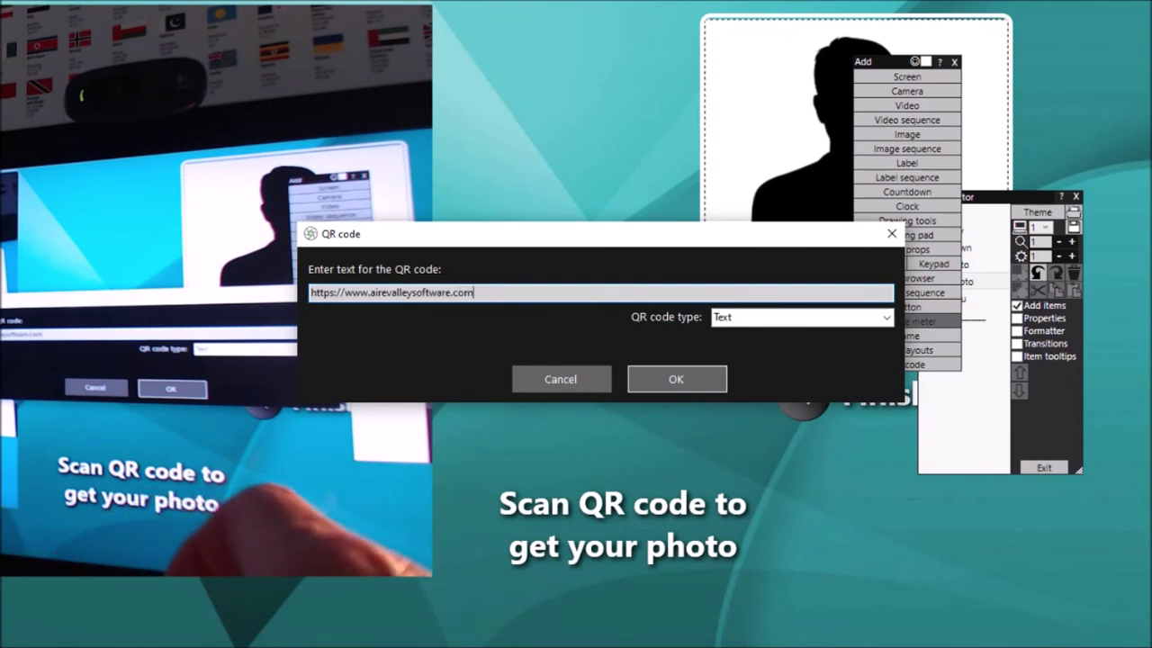
type("/")
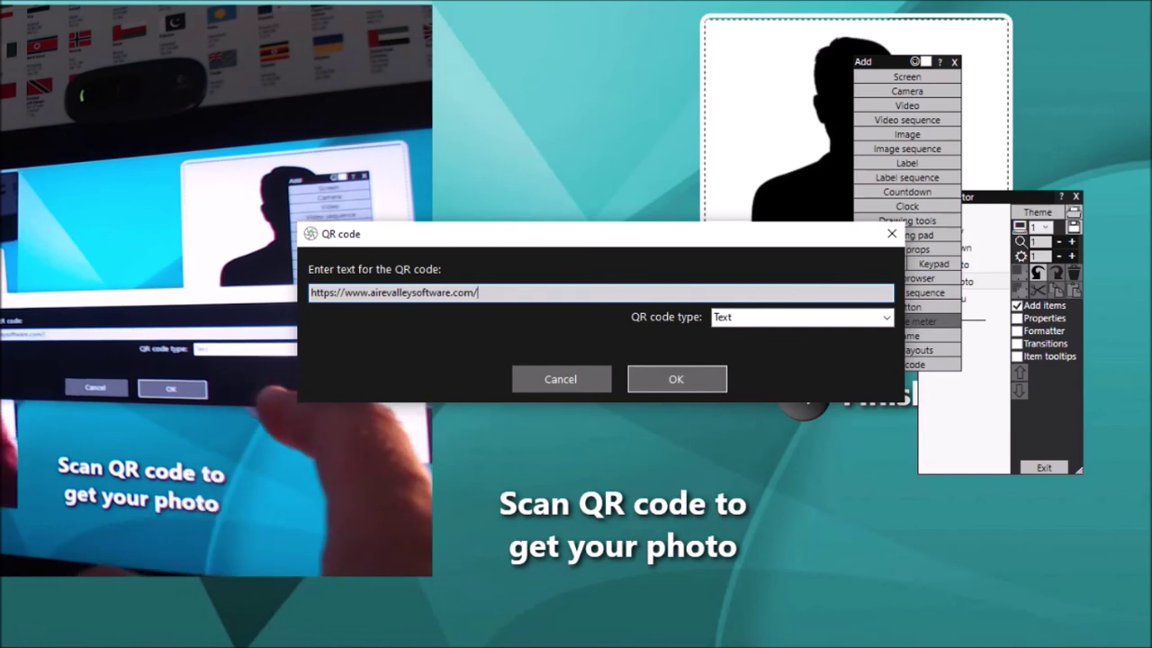
type("event")
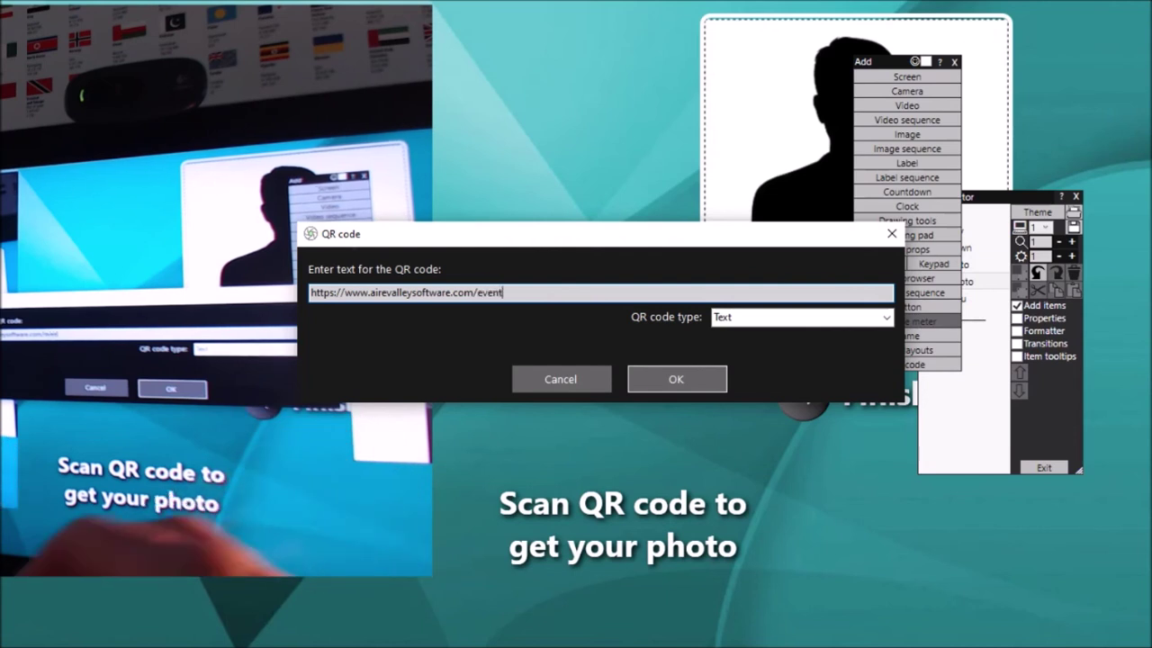
type("05")
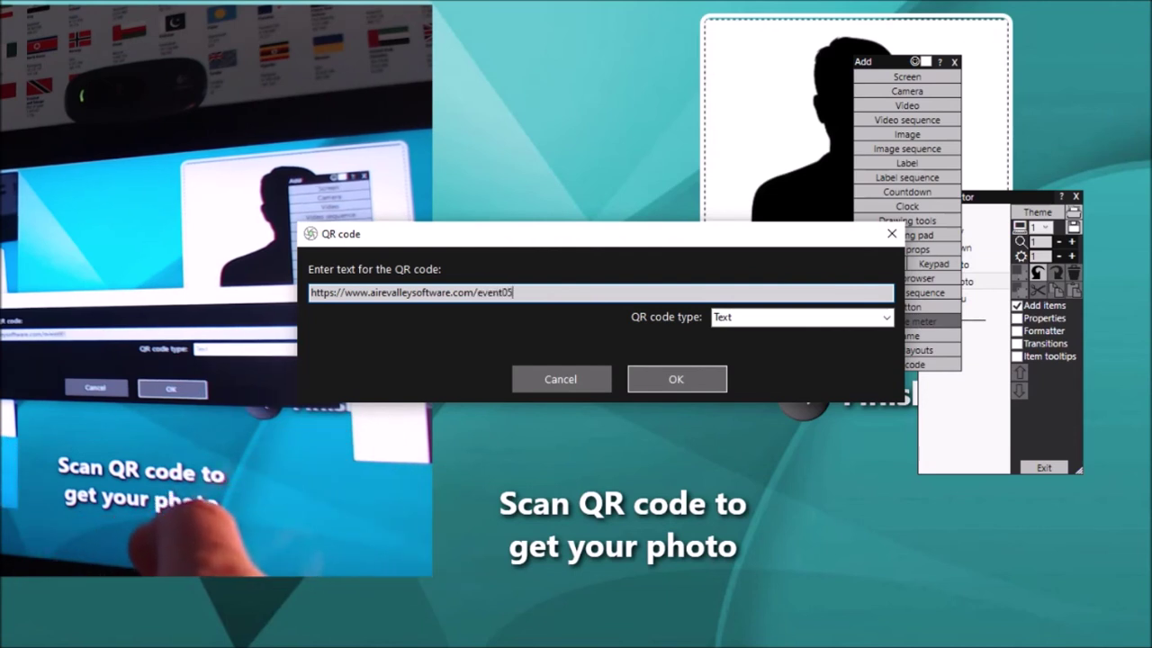
type("0921")
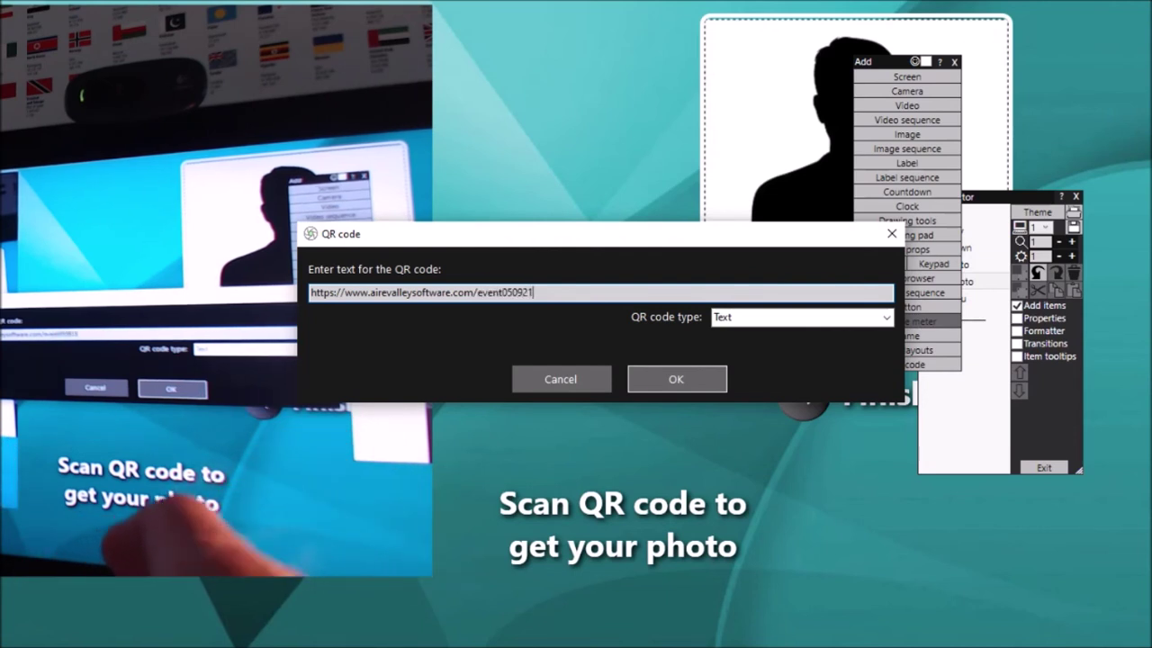
type("/")
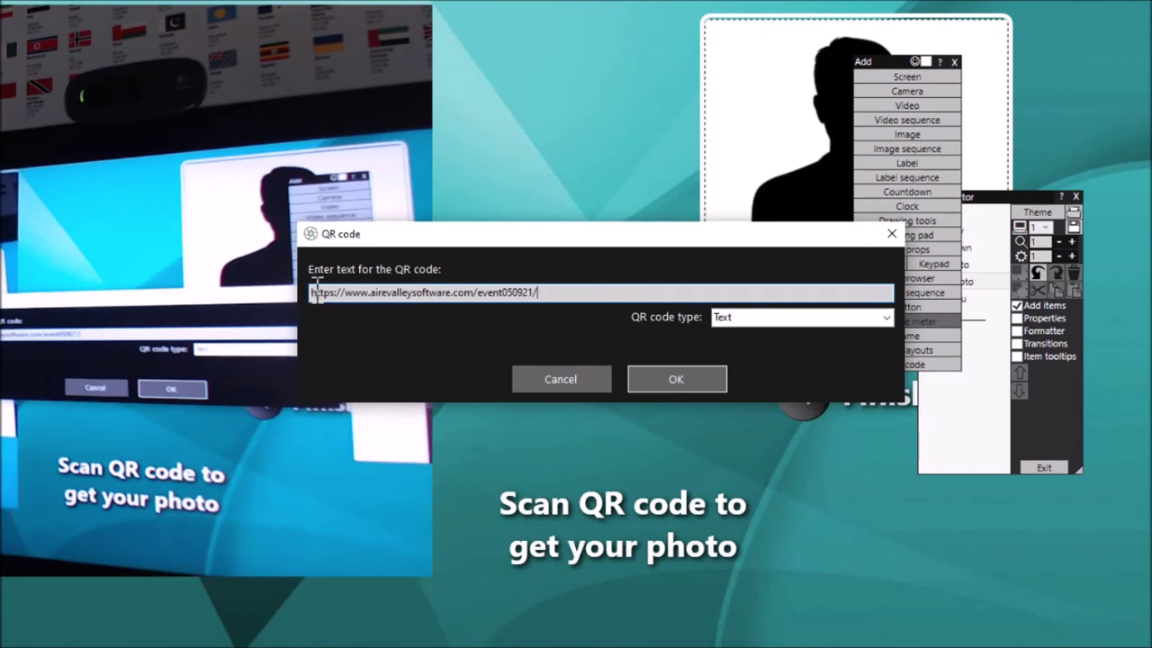
- Set the QR code type to Text + Photo 1 and create the code
left_click_drag(559, 239, 511, 179)
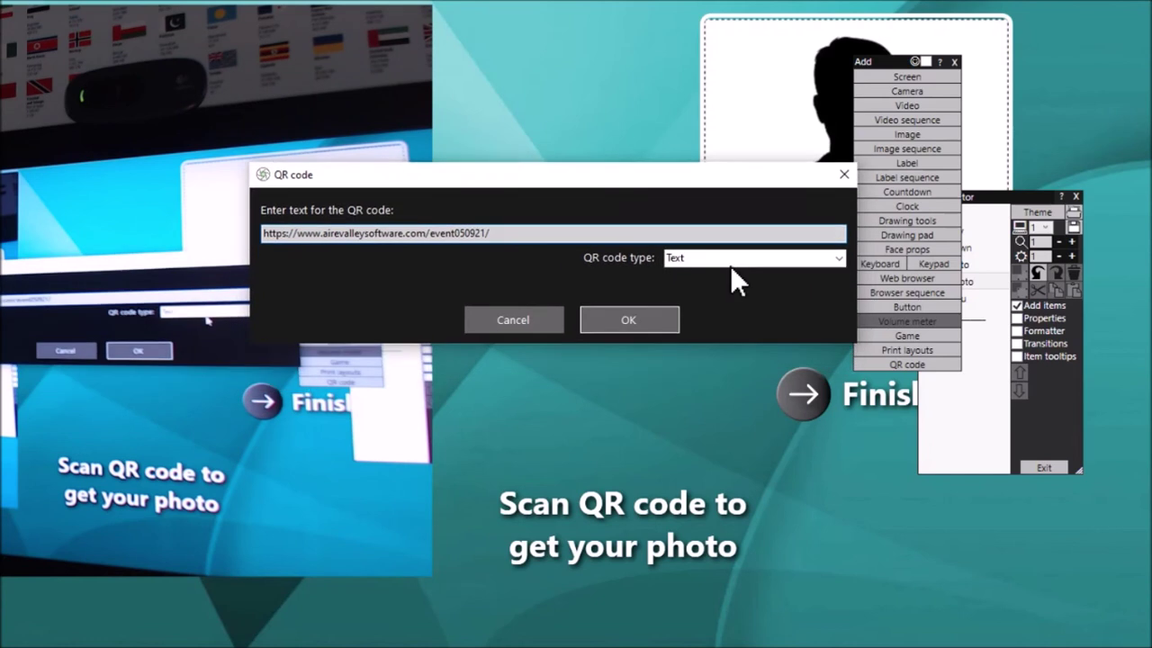
left_click(840, 258)
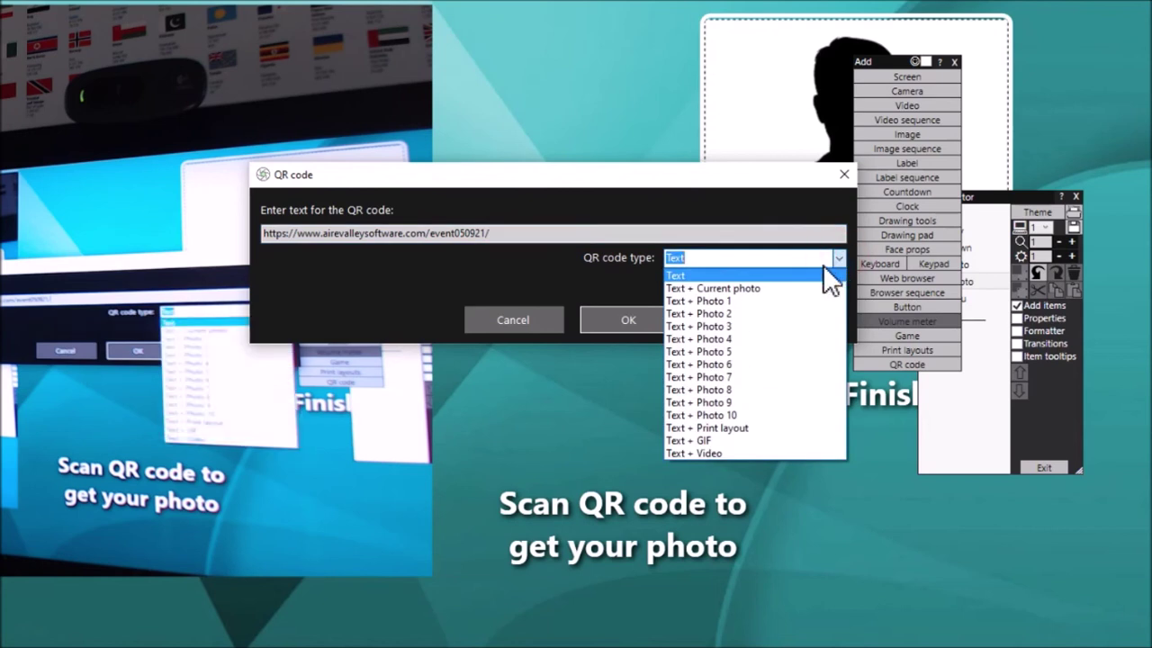
left_click(703, 300)
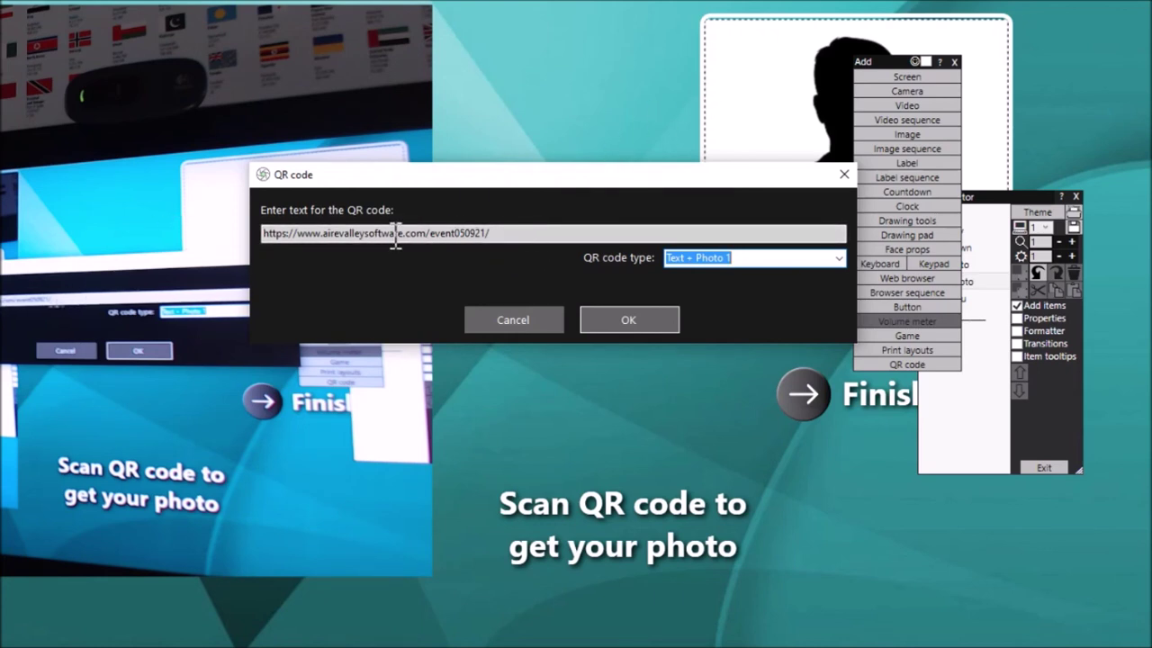
left_click_drag(505, 236, 263, 241)
left_click(545, 229)
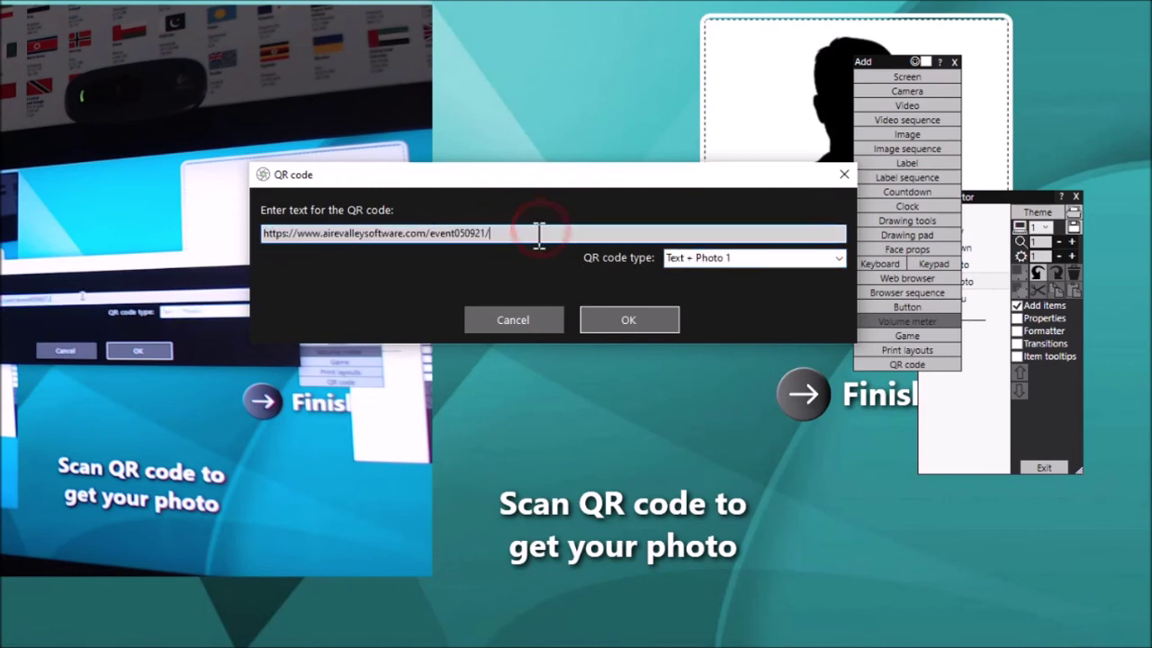
left_click(638, 324)
- Shrink the new QR code and place it above the "Scan QR code to get your photo" label
left_click_drag(638, 323, 662, 251)
left_click_drag(694, 316, 687, 306)
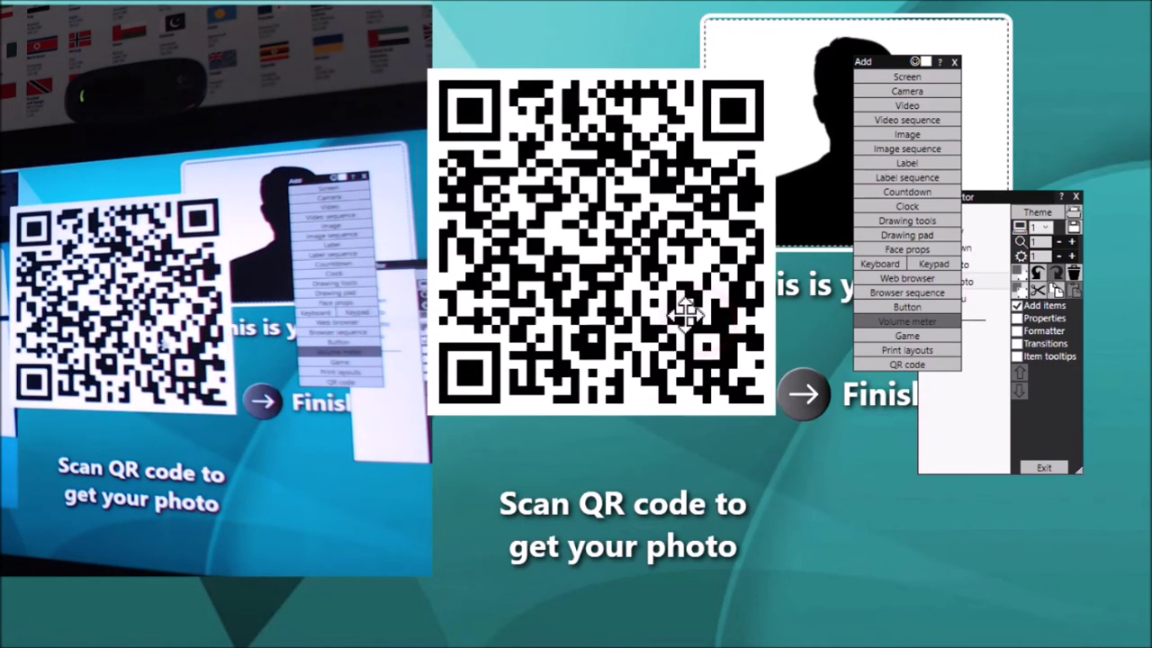
left_click_drag(796, 430, 686, 278)
left_click_drag(456, 87, 477, 229)
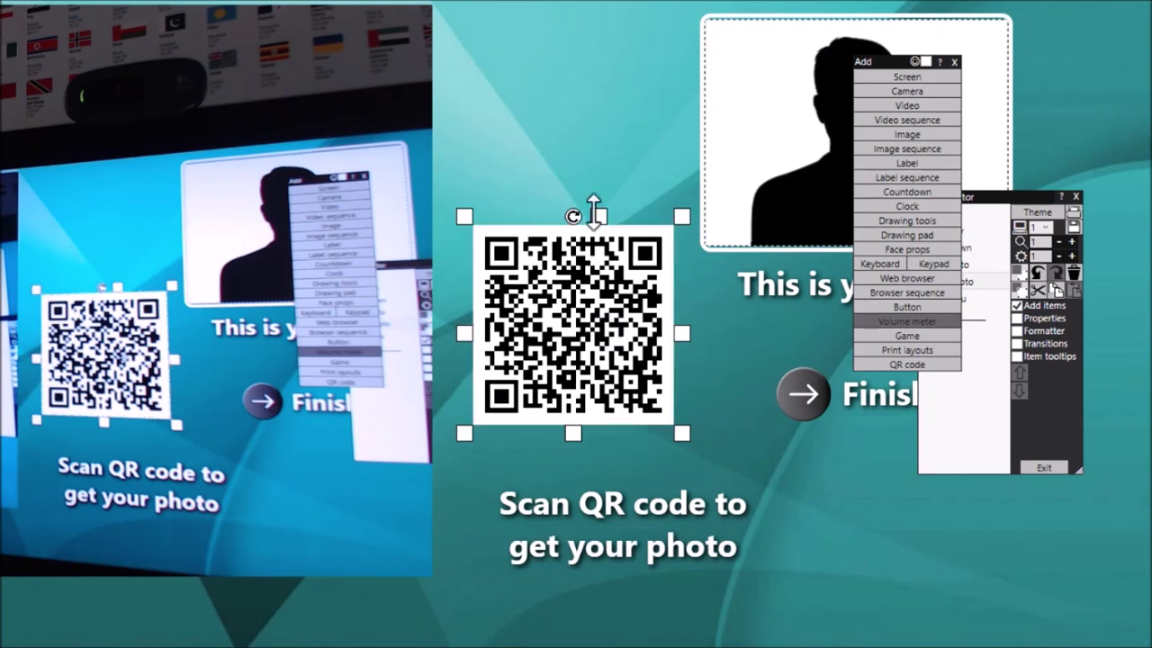
- Review the QR code's text and type settings without changing them, and move the code slightly higher on the Show photo screen
double_click(577, 306)
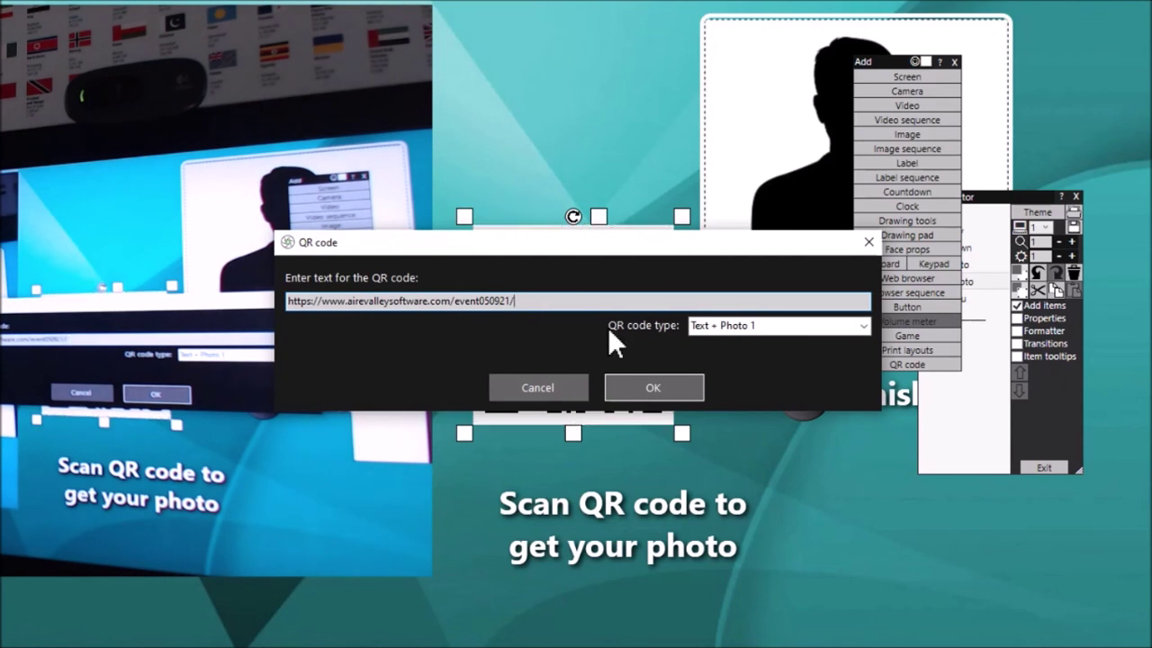
left_click(869, 241)
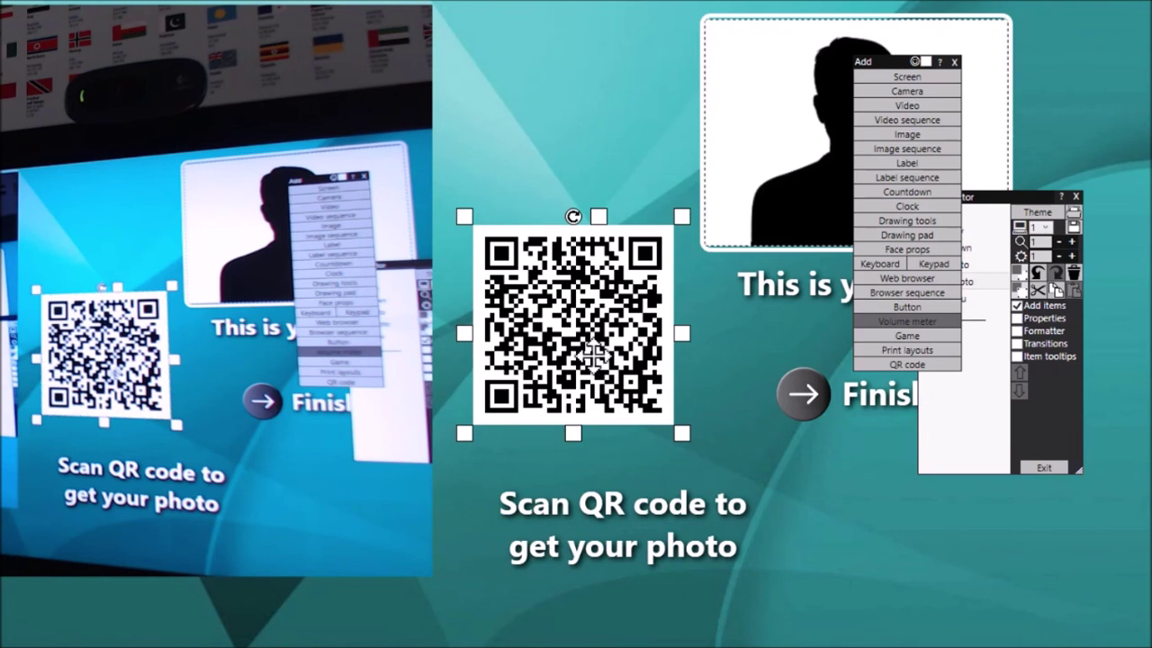
left_click_drag(597, 357, 589, 290)
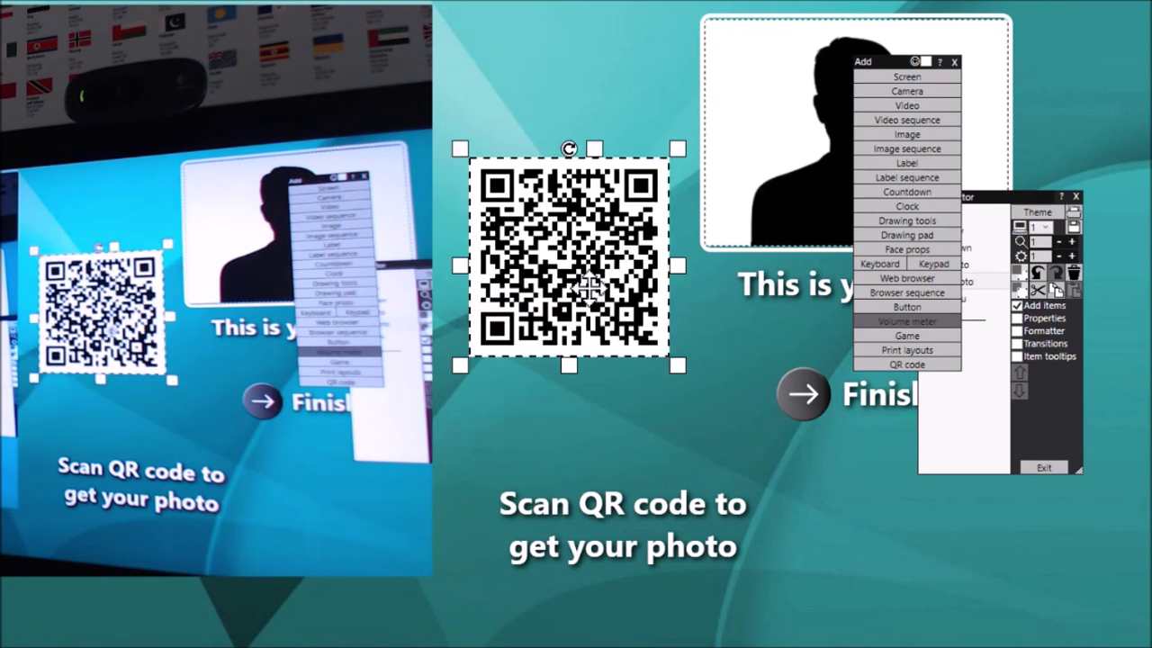